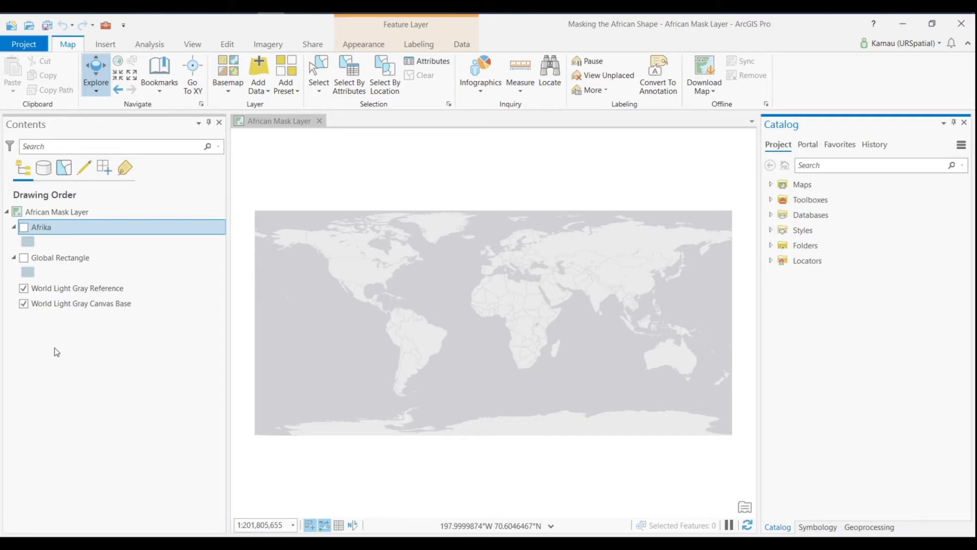
# Step: Turn on the visibility of the Afrika and Global Rectangle layers
pyautogui.click(23, 227)
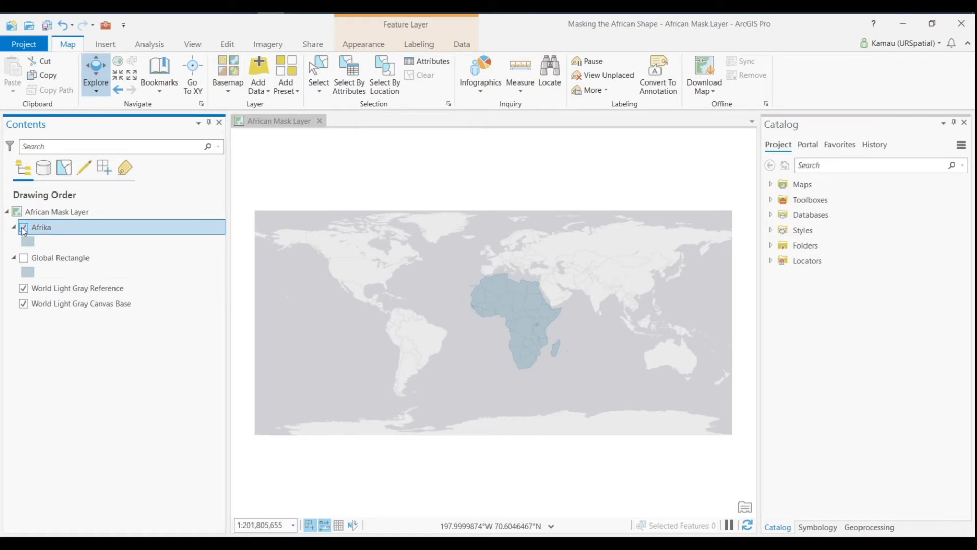
pyautogui.click(24, 258)
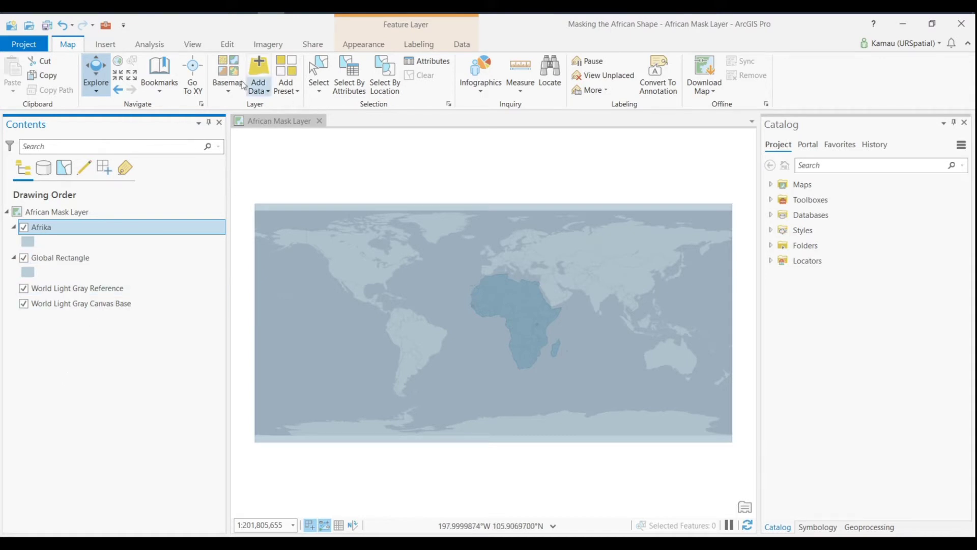
# Step: Search the portal's Living Atlas for "terrain" and add esri's Terrain imagery layer to the map
pyautogui.click(258, 71)
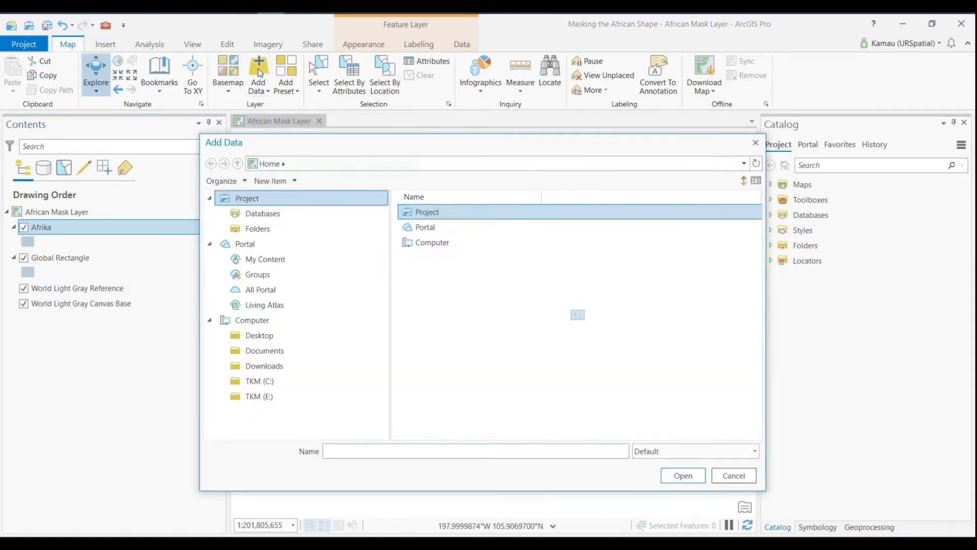
pyautogui.click(643, 168)
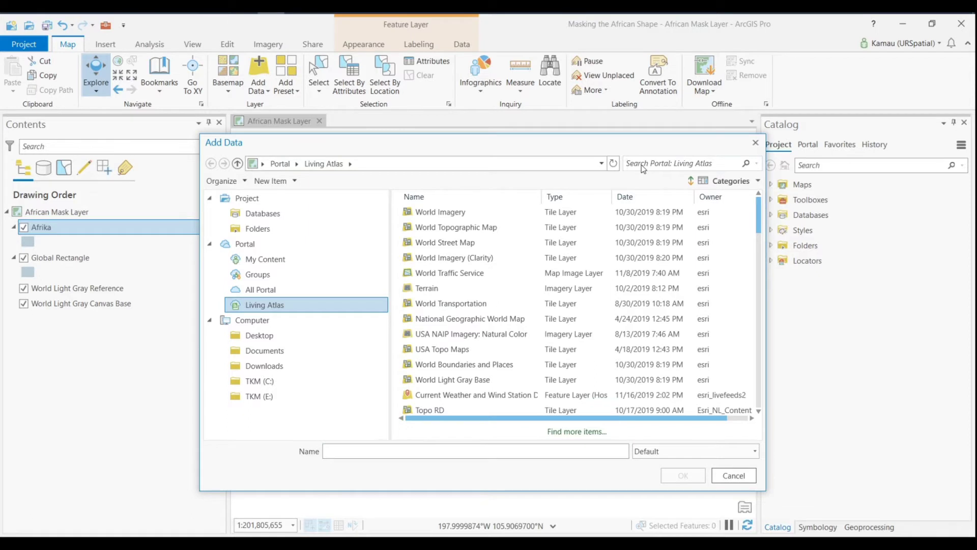
pyautogui.write('terrain')
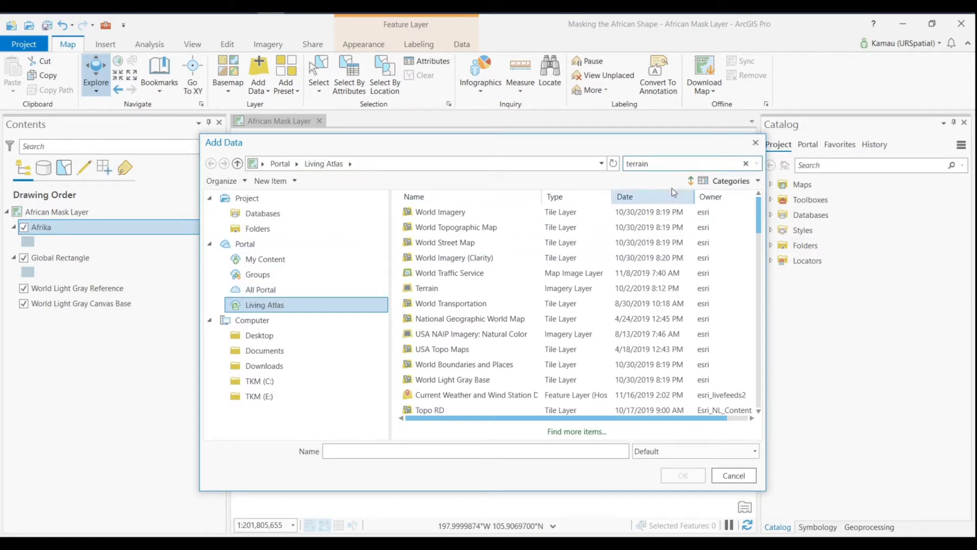
pyautogui.press('Return')
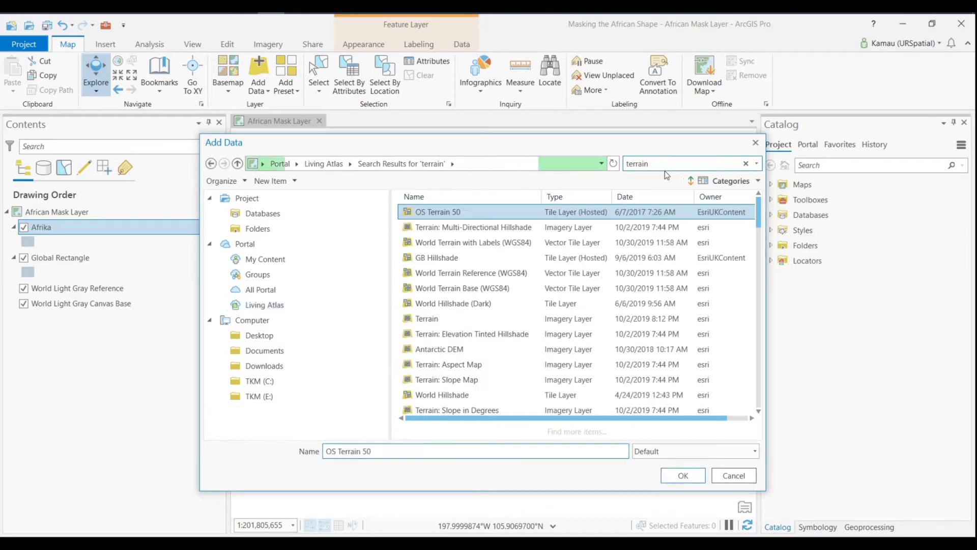
pyautogui.click(501, 320)
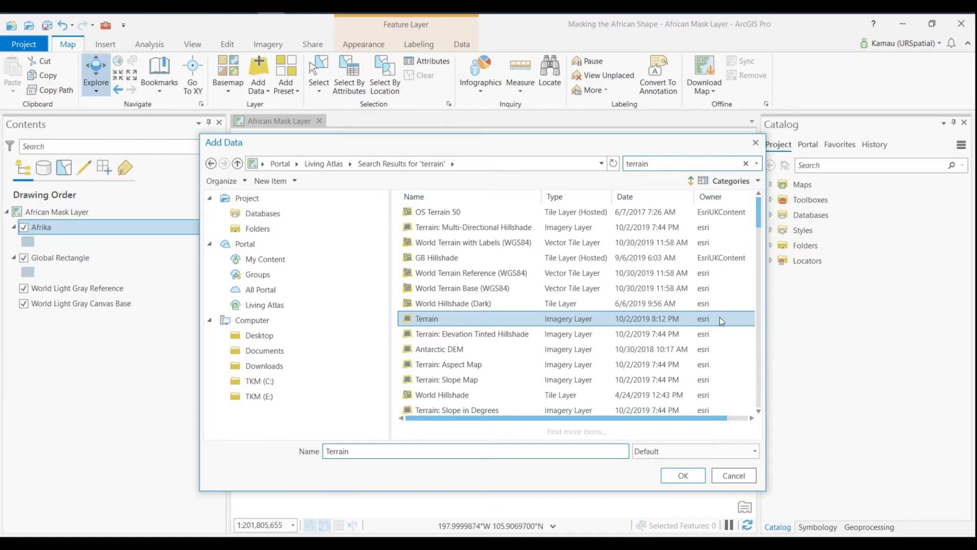
pyautogui.click(668, 474)
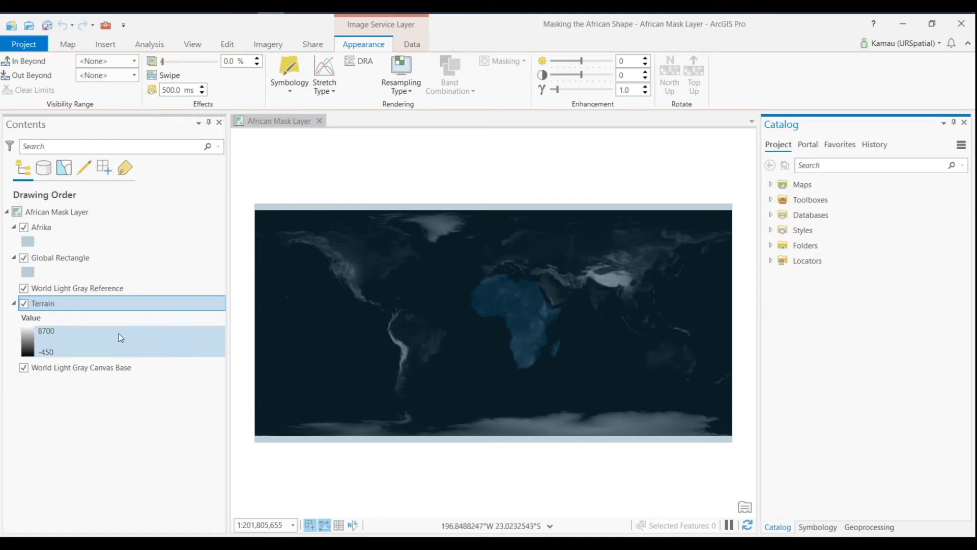
# Step: Hide the Terrain, World Light Gray Canvas Base and World Light Gray Reference layers
pyautogui.click(24, 304)
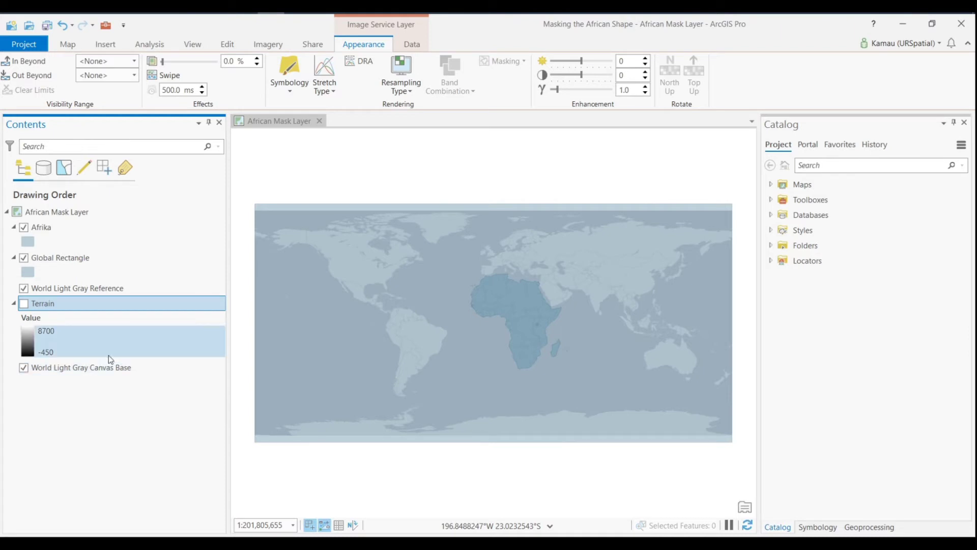
pyautogui.click(24, 369)
pyautogui.click(23, 289)
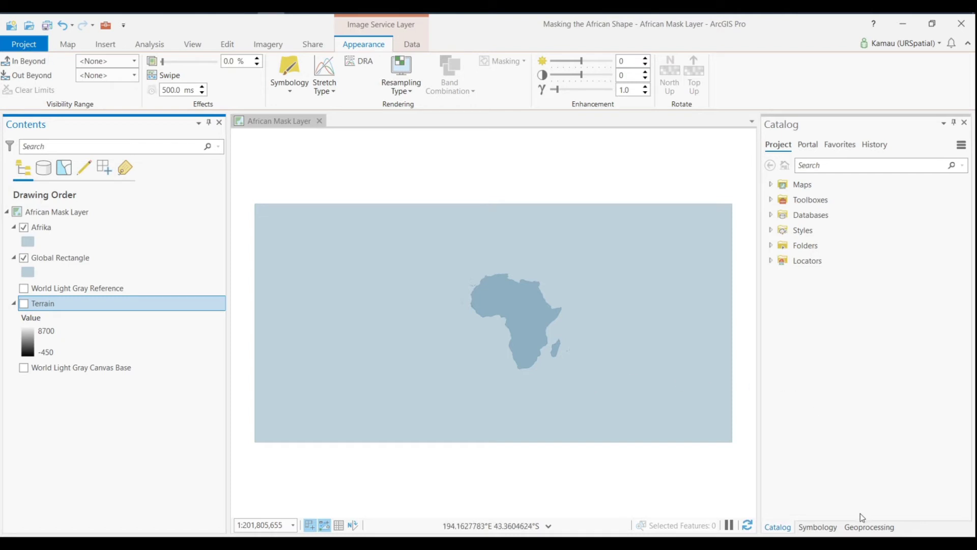
# Step: Find the Erase geoprocessing tool and set Global Rectangle as its input features and Afrika as its erase features
pyautogui.click(865, 528)
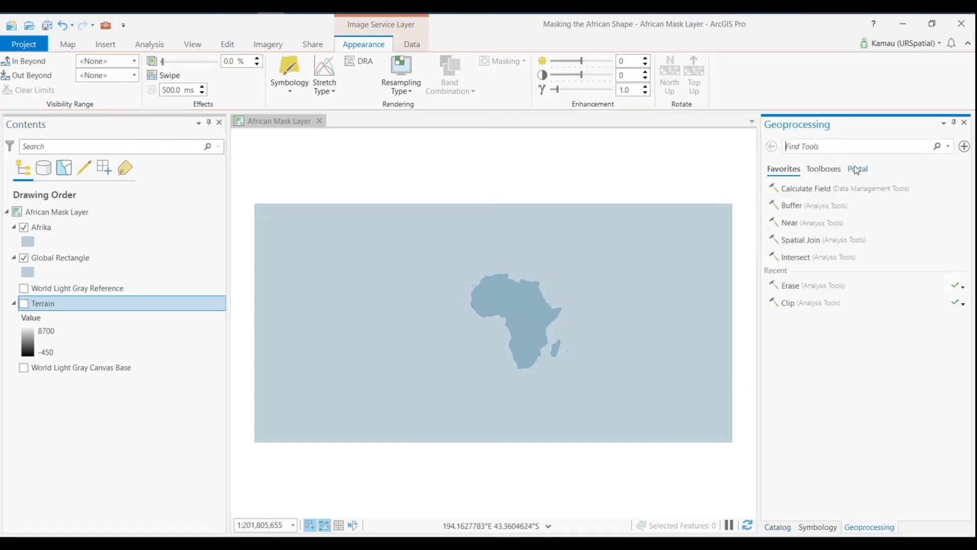
pyautogui.click(810, 148)
pyautogui.write('erase')
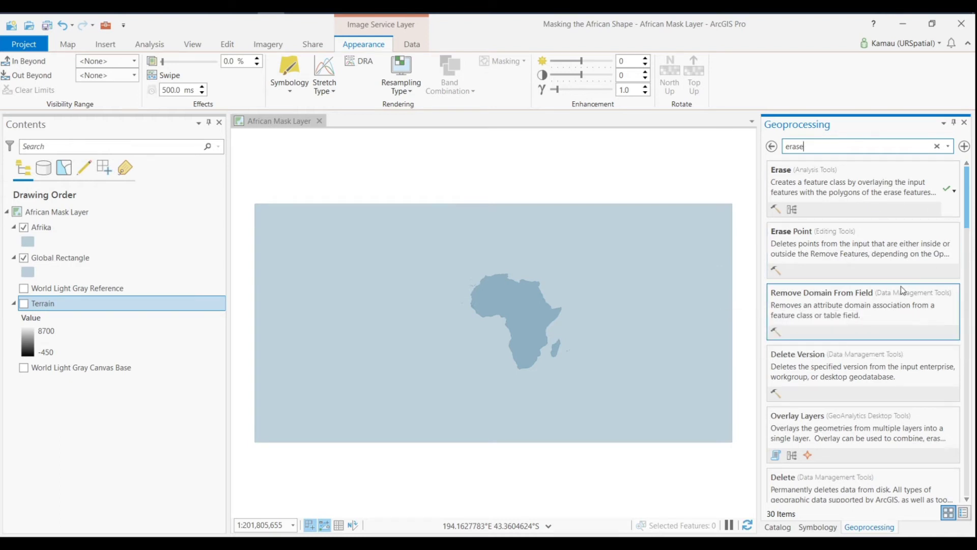
pyautogui.click(870, 183)
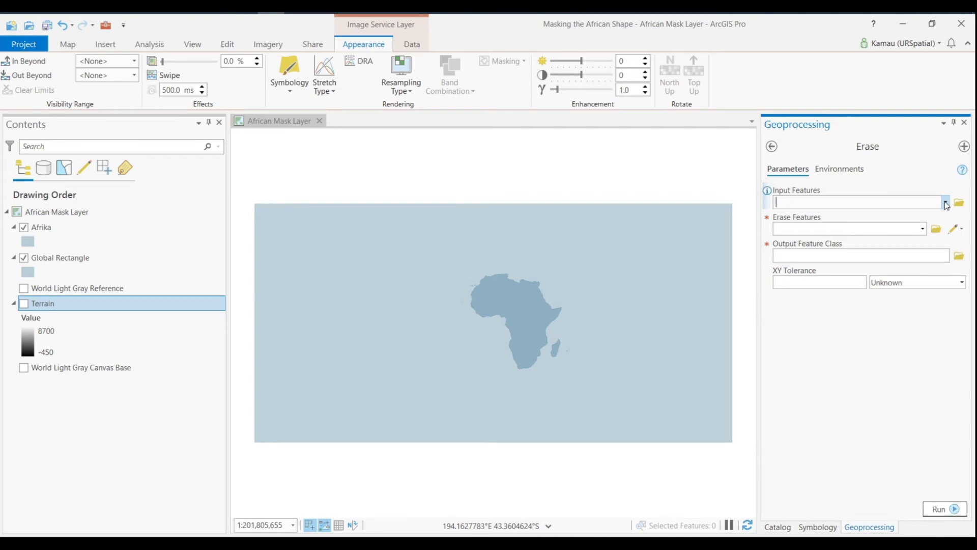
pyautogui.click(946, 202)
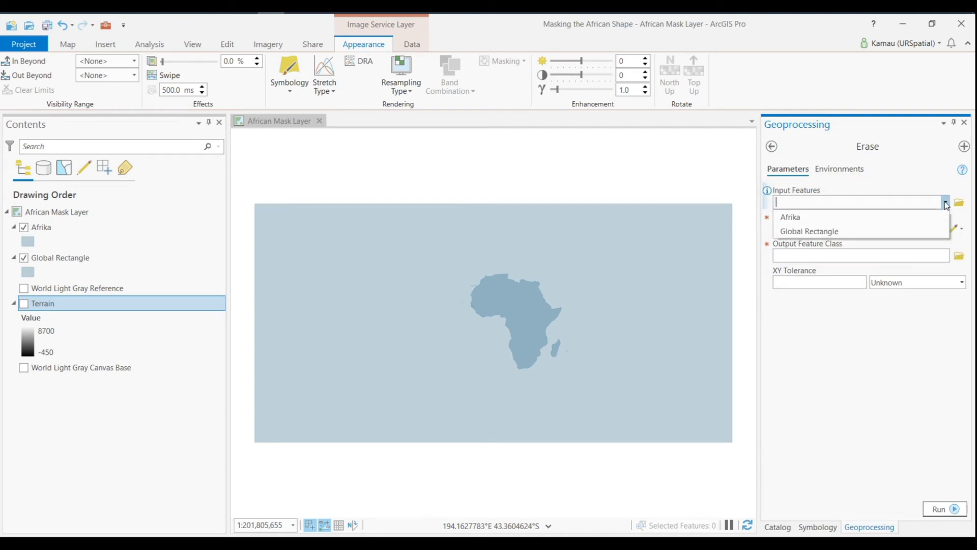
pyautogui.click(813, 231)
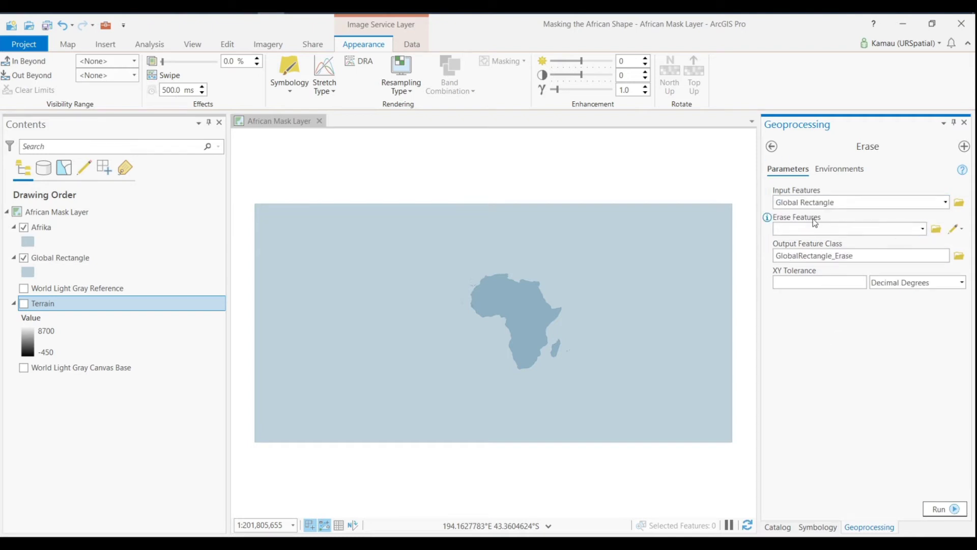
pyautogui.click(924, 229)
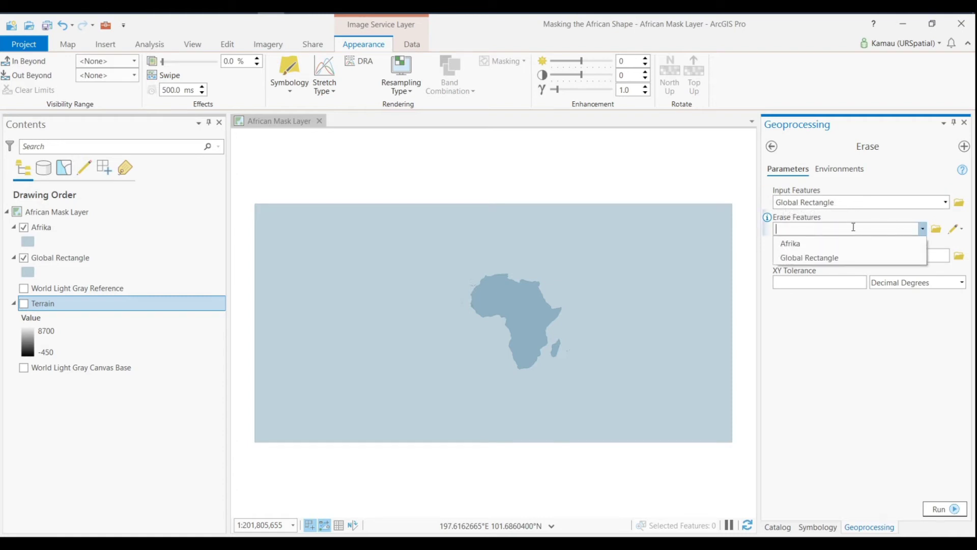
pyautogui.click(805, 245)
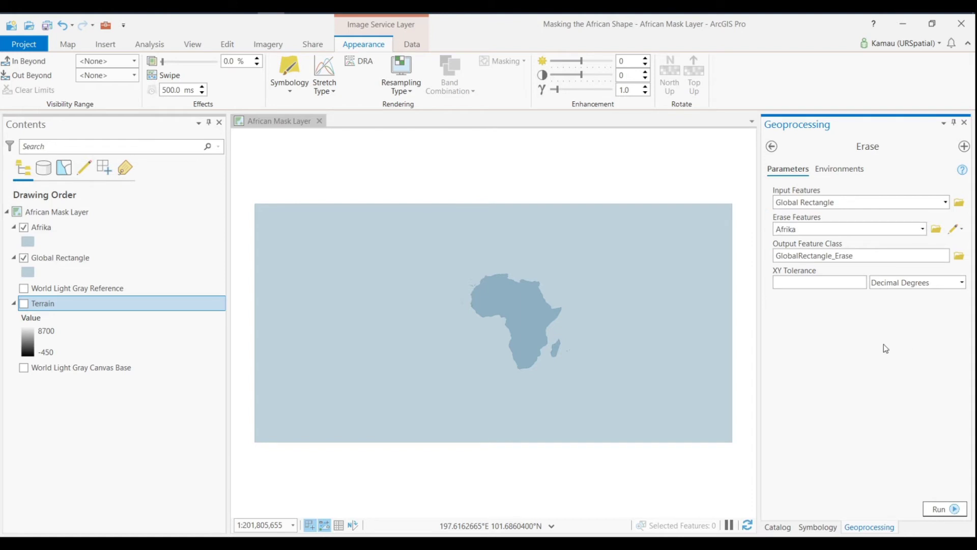
# Step: Name the output feature class Not_Afrikan_Continent in the project geodatabase and run the Erase tool
pyautogui.click(871, 254)
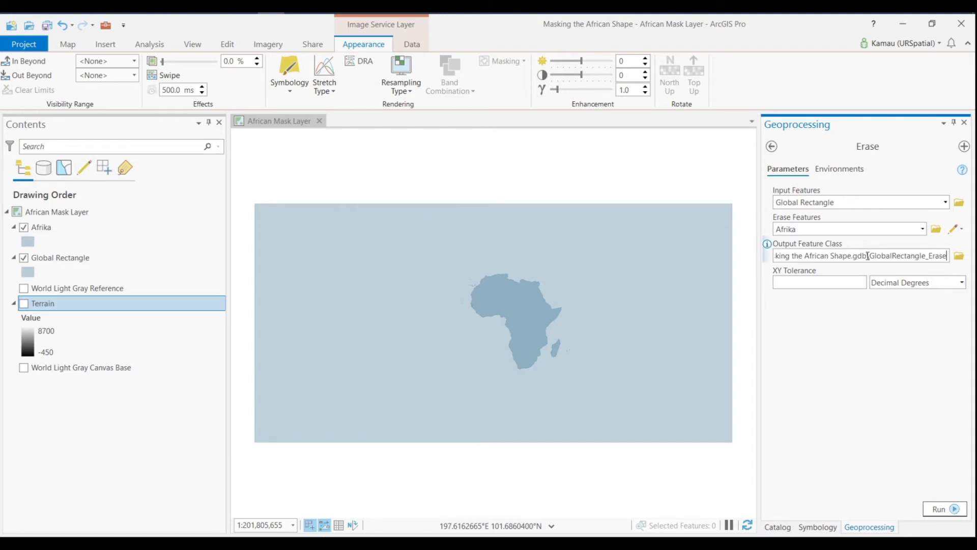
pyautogui.moveTo(871, 255); pyautogui.dragTo(947, 255)
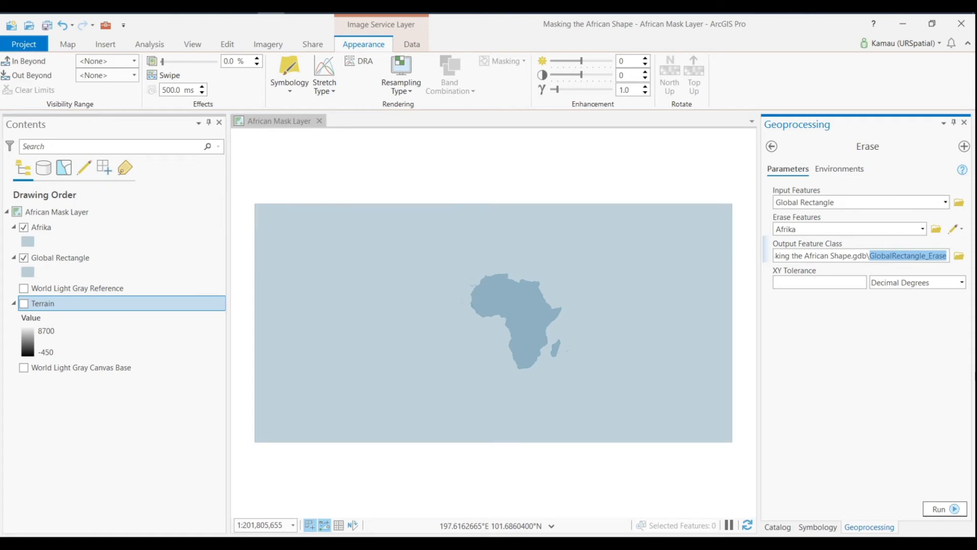
pyautogui.write('Not_')
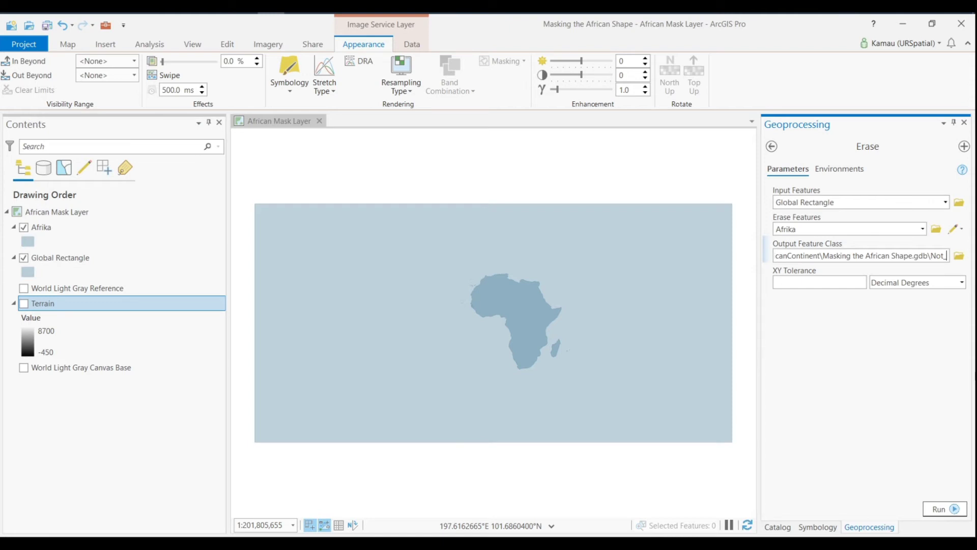
pyautogui.write('Afrik')
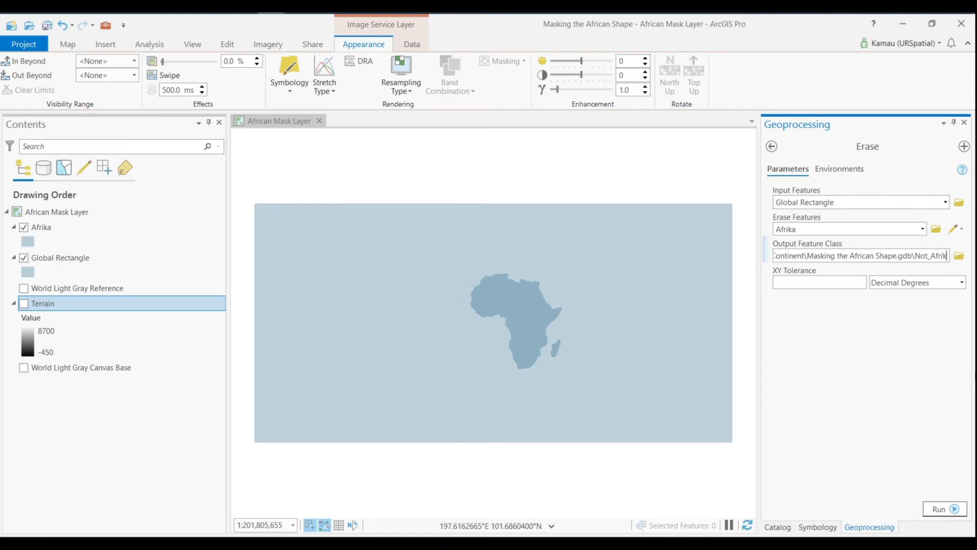
pyautogui.write('an_')
pyautogui.write('COnin')
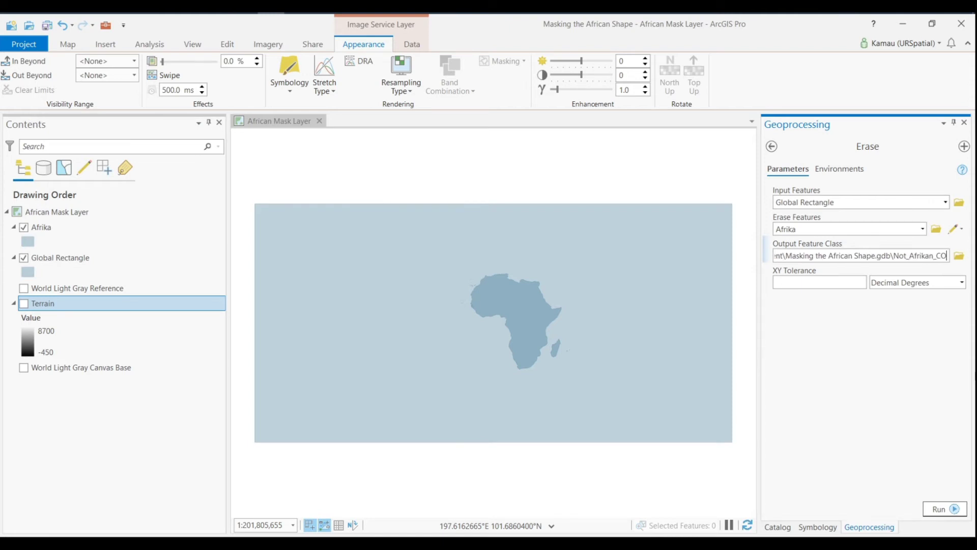
pyautogui.press('BackSpace')
pyautogui.press('BackSpace')
pyautogui.press('BackSpace')
pyautogui.press('BackSpace')
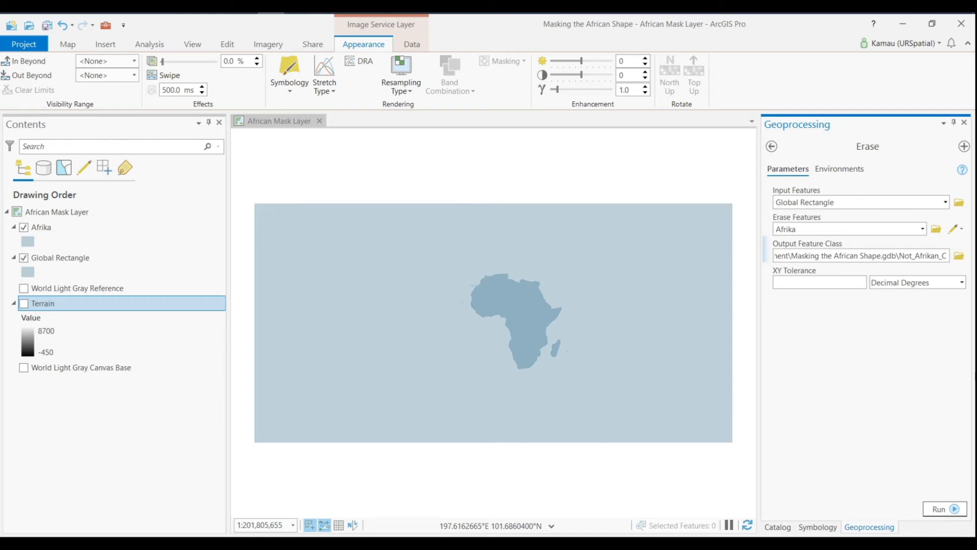
pyautogui.write('ontinent')
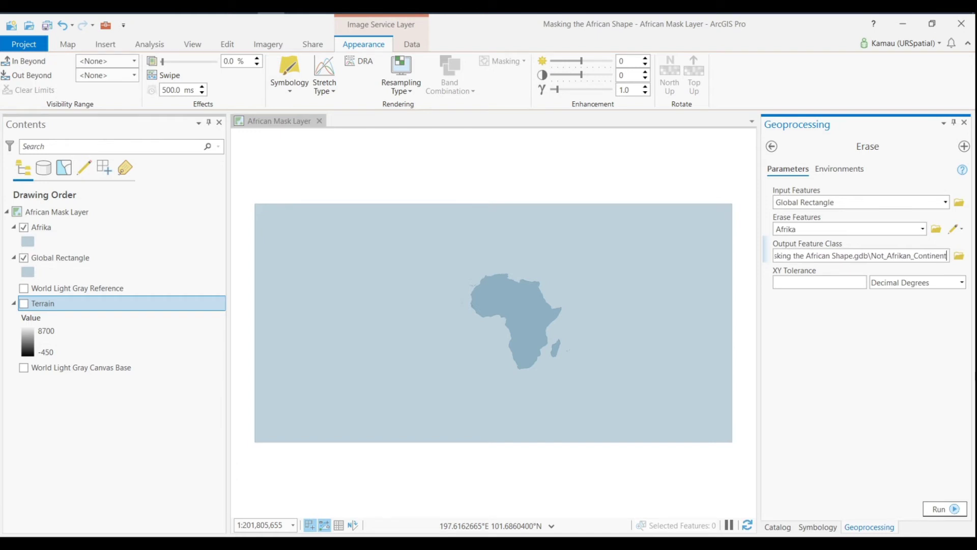
pyautogui.click(821, 320)
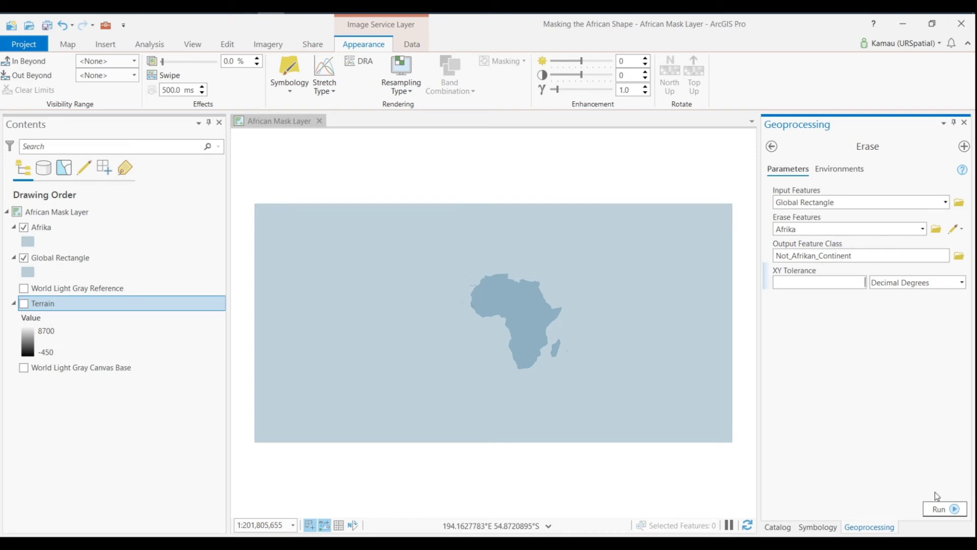
pyautogui.click(939, 508)
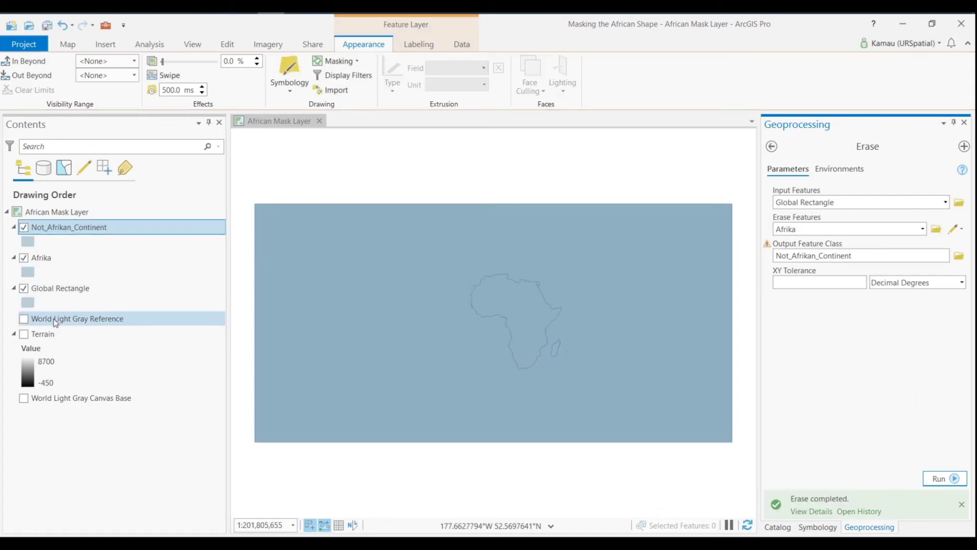
# Step: Hide the Afrika and Global Rectangle layers so only the erased rectangle is drawn
pyautogui.click(23, 258)
pyautogui.click(23, 288)
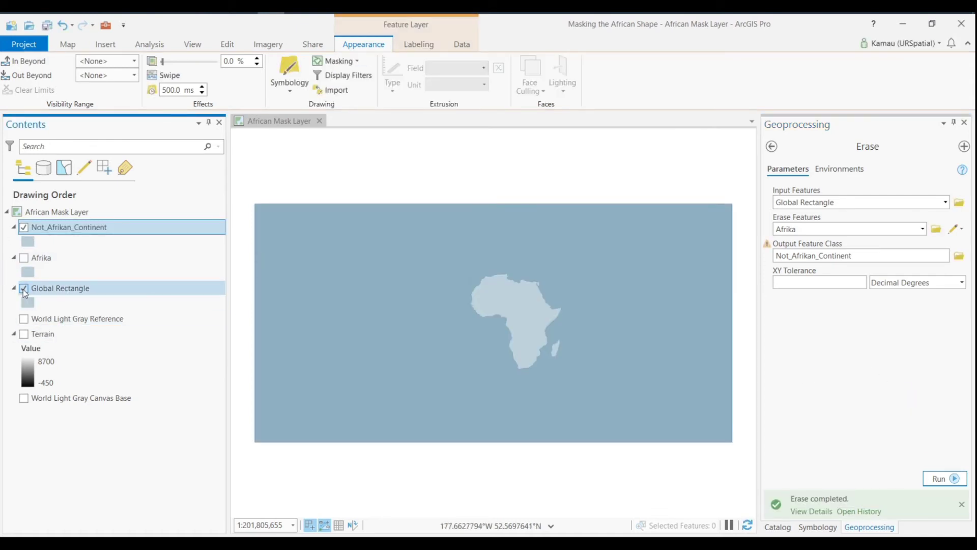
pyautogui.moveTo(412, 288); pyautogui.dragTo(434, 231)
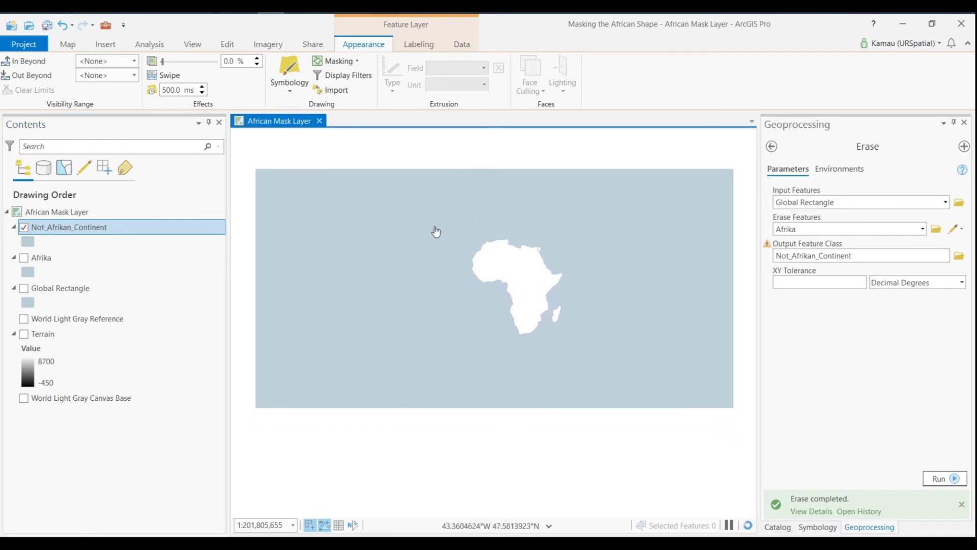
pyautogui.moveTo(552, 225); pyautogui.dragTo(546, 229)
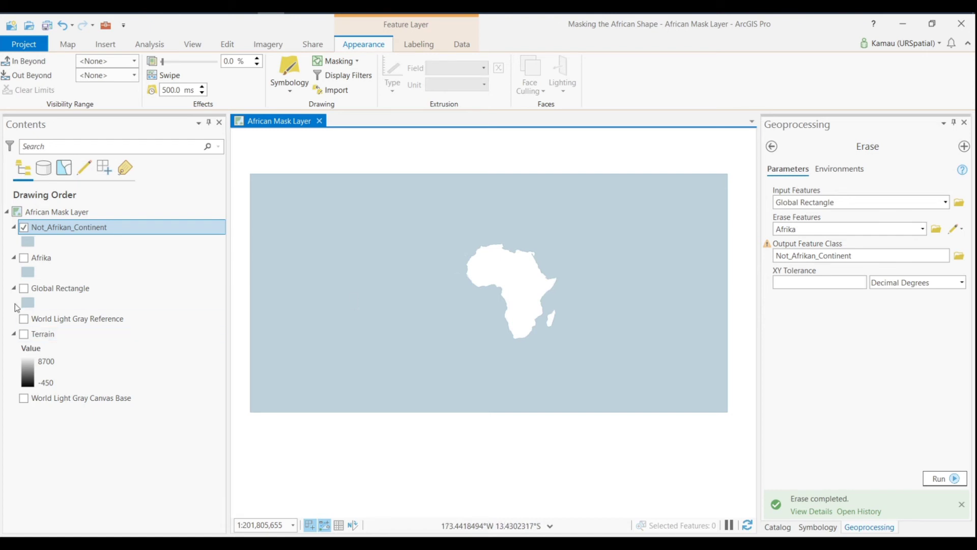
# Step: Turn on the Terrain layer and mask it with Not_Afrikan_Continent as the mask source
pyautogui.click(52, 334)
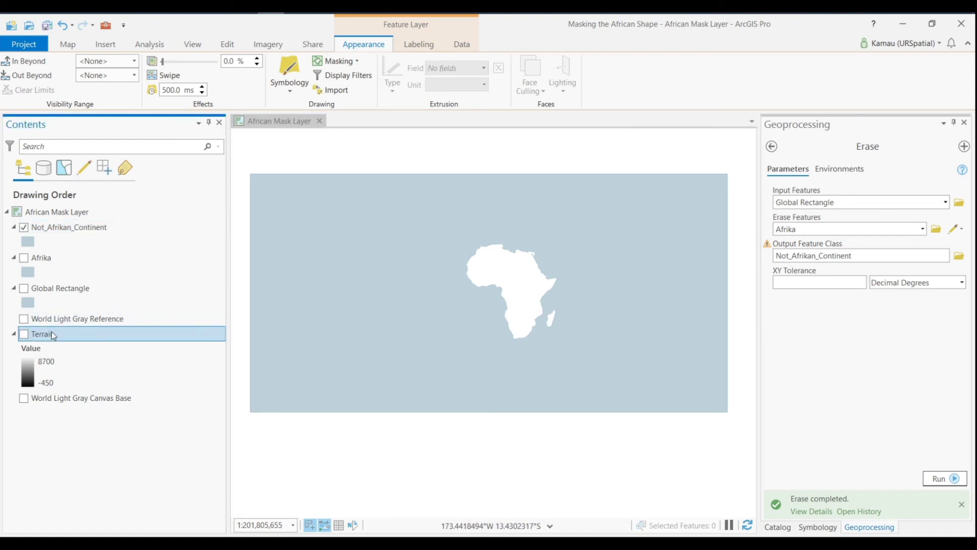
pyautogui.click(24, 334)
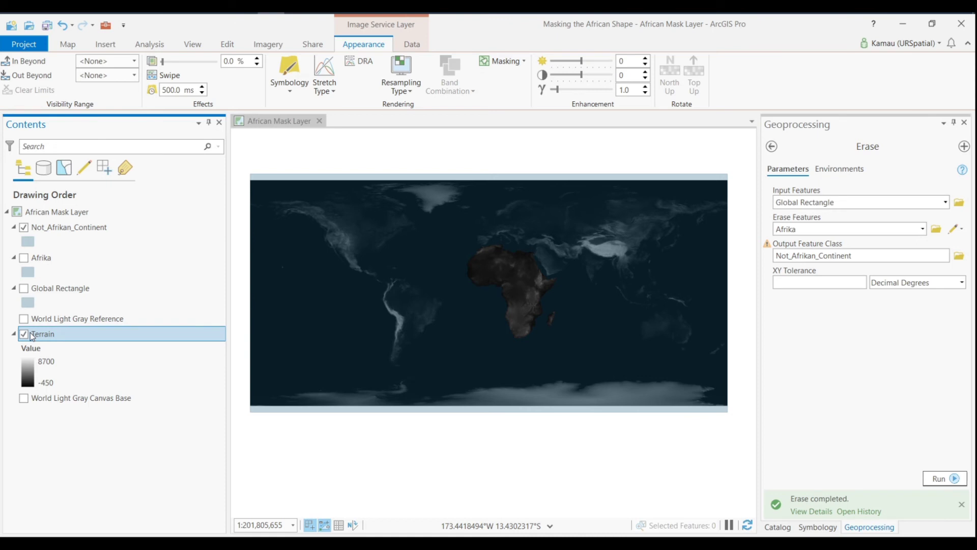
pyautogui.doubleClick(362, 44)
pyautogui.doubleClick(362, 44)
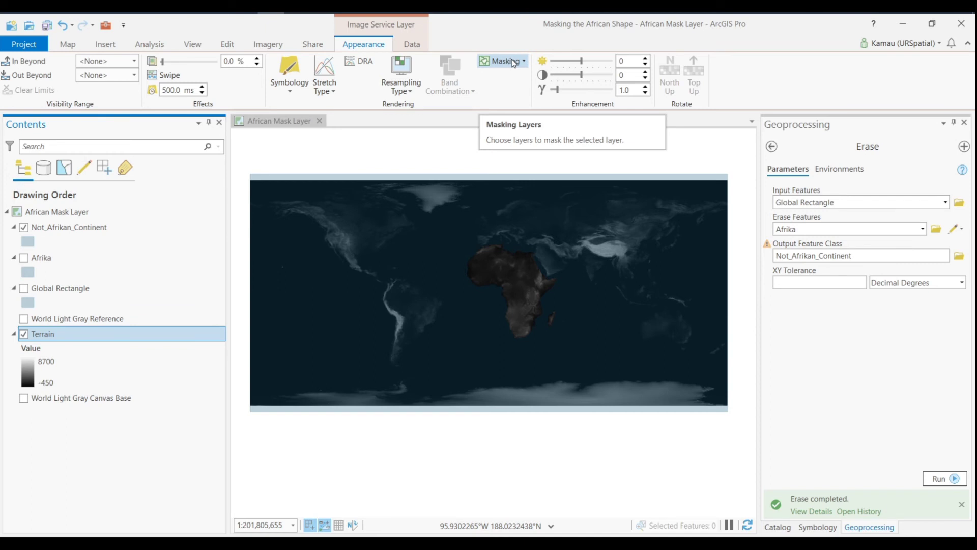
pyautogui.click(524, 63)
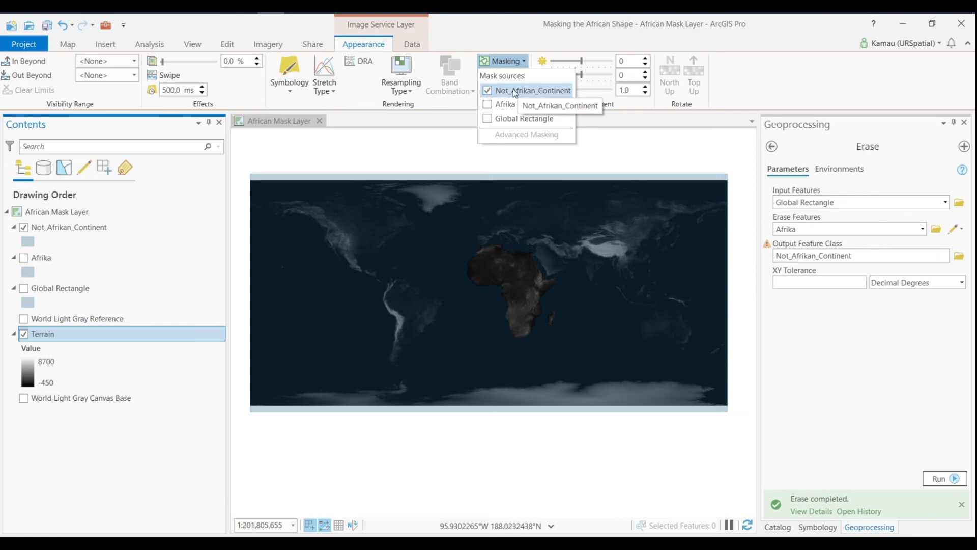
pyautogui.click(739, 78)
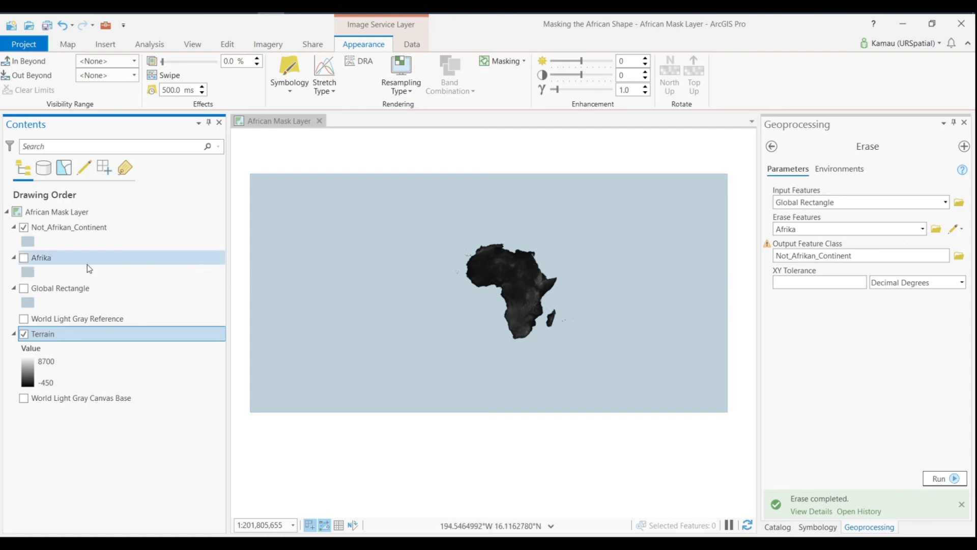
# Step: Zoom the map to the Afrika layer's extent and hide the Not_Afrikan_Continent layer so only the masked terrain is drawn
pyautogui.rightClick(43, 257)
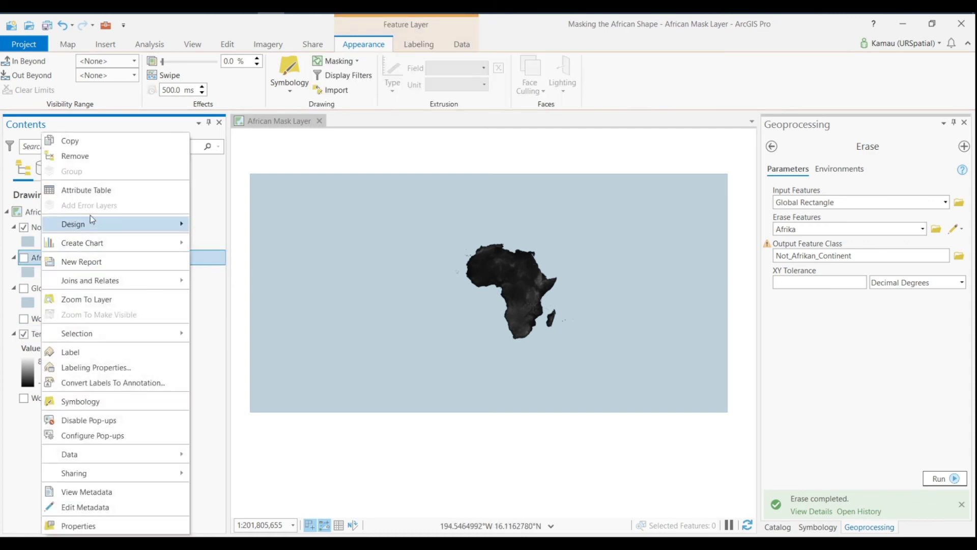
pyautogui.click(88, 299)
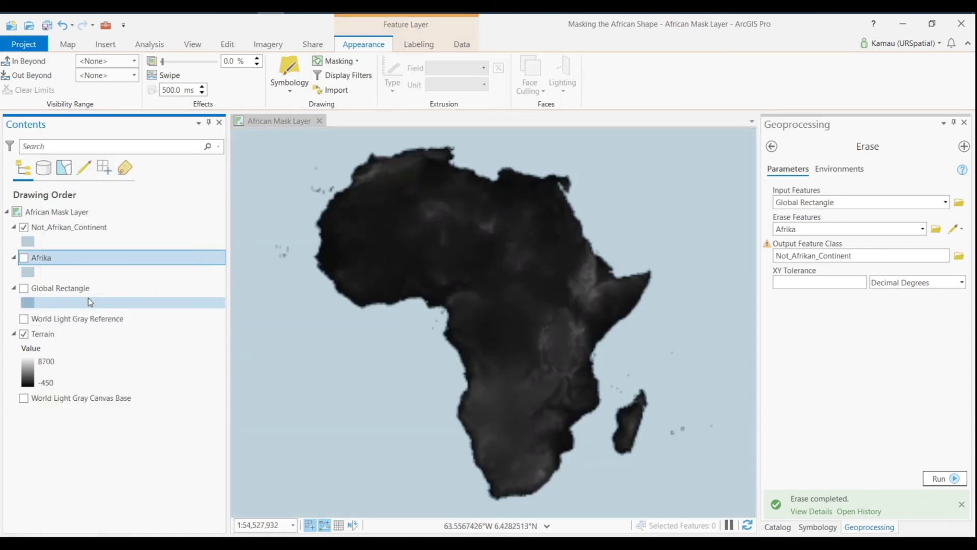
pyautogui.click(24, 227)
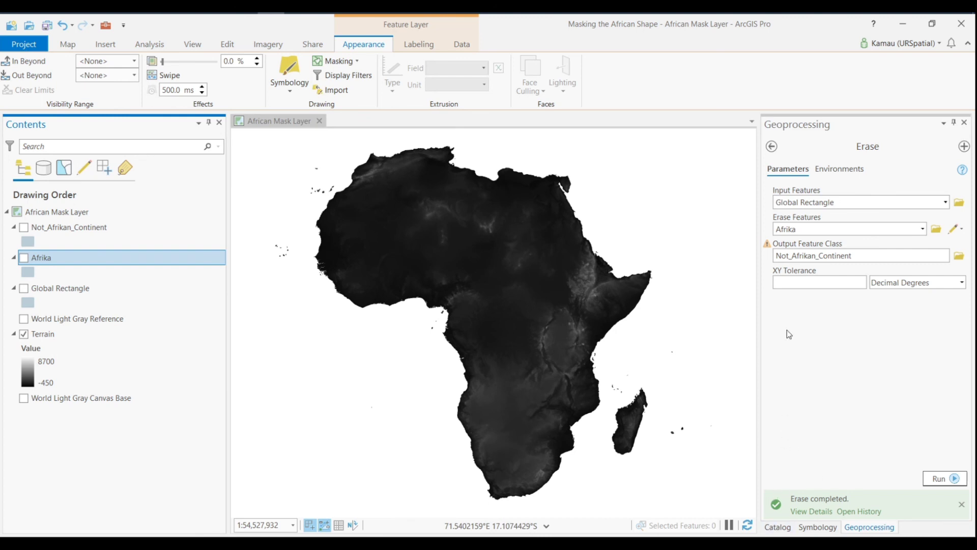
# Step: Leave the Erase tool and search the geoprocessing tools for "focal stat"
pyautogui.click(772, 146)
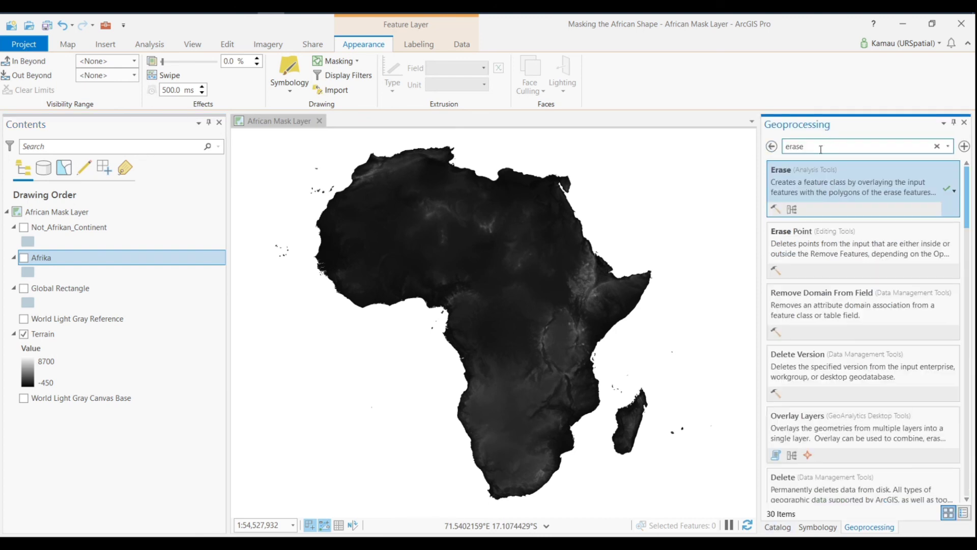
pyautogui.click(772, 146)
pyautogui.write('focal stat')
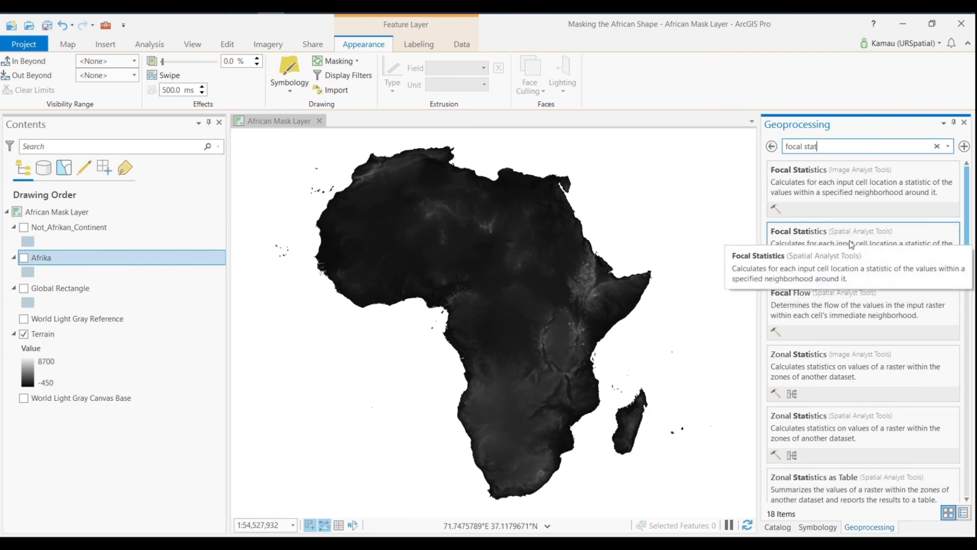
# Step: Search the geoprocessing tools for "convo", clear that search, and search for "hillsha"
pyautogui.hotkey('ctrl', 'a')
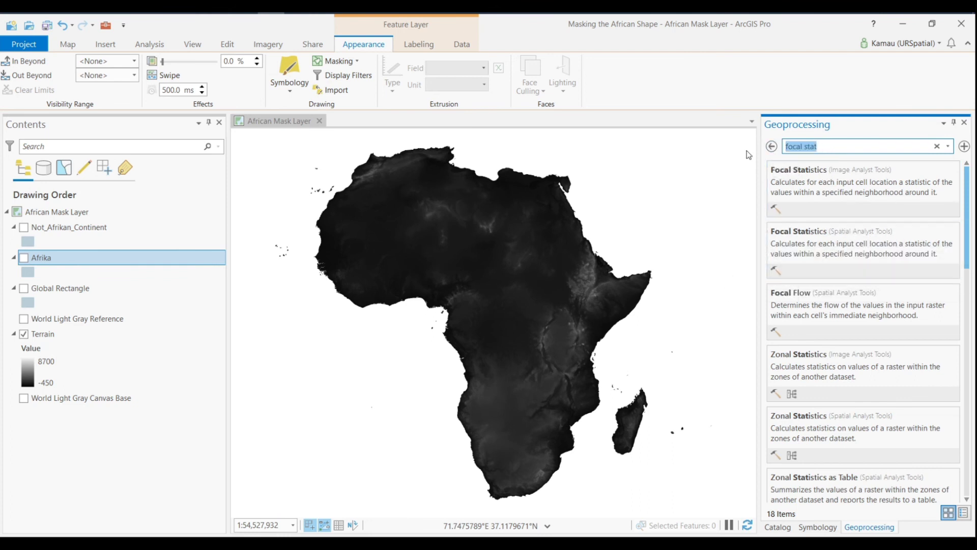
pyautogui.write('convo')
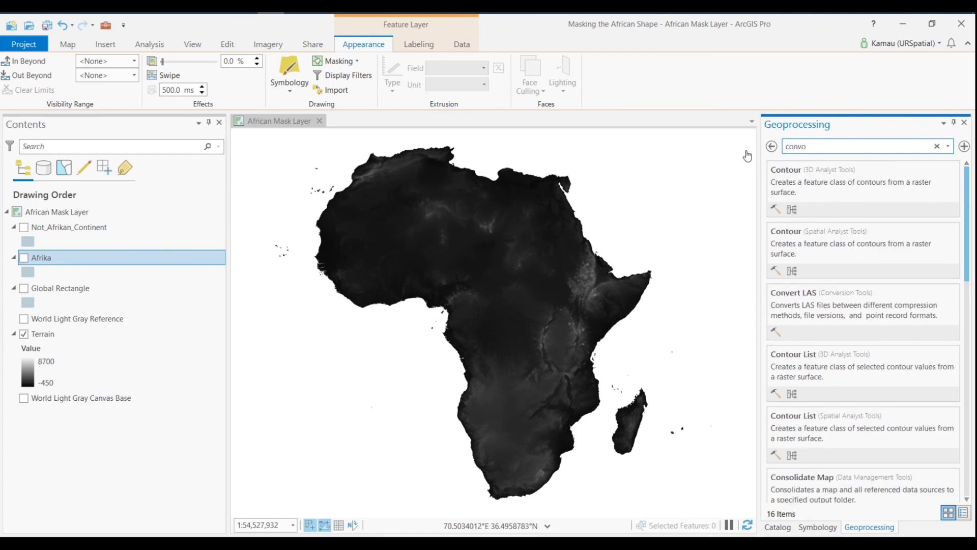
pyautogui.press('BackSpace')
pyautogui.press('BackSpace')
pyautogui.press('BackSpace')
pyautogui.press('BackSpace')
pyautogui.press('BackSpace')
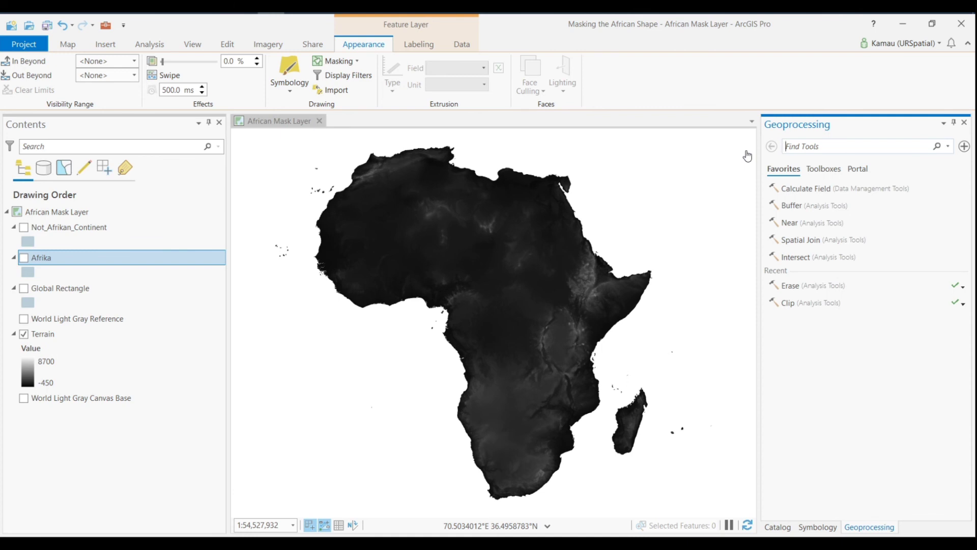
pyautogui.write('hillsha')
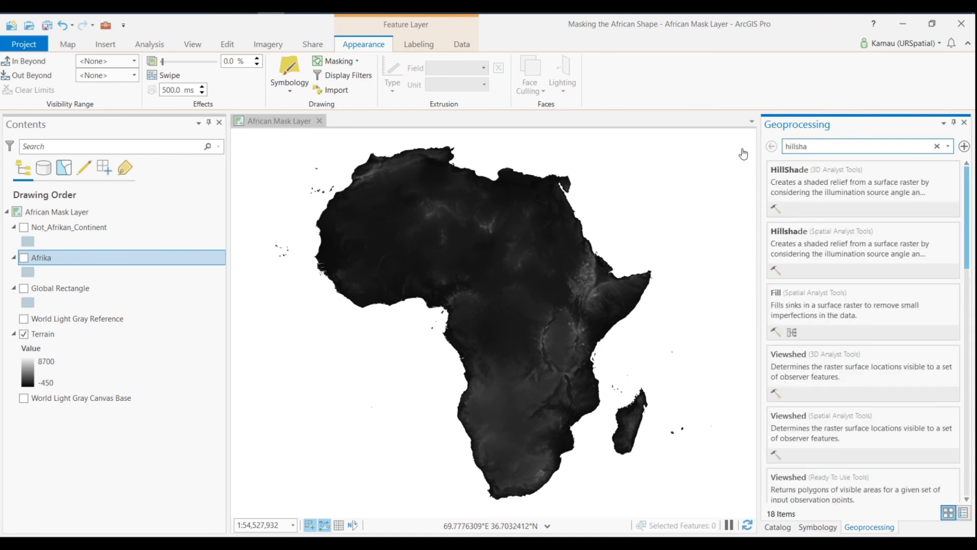